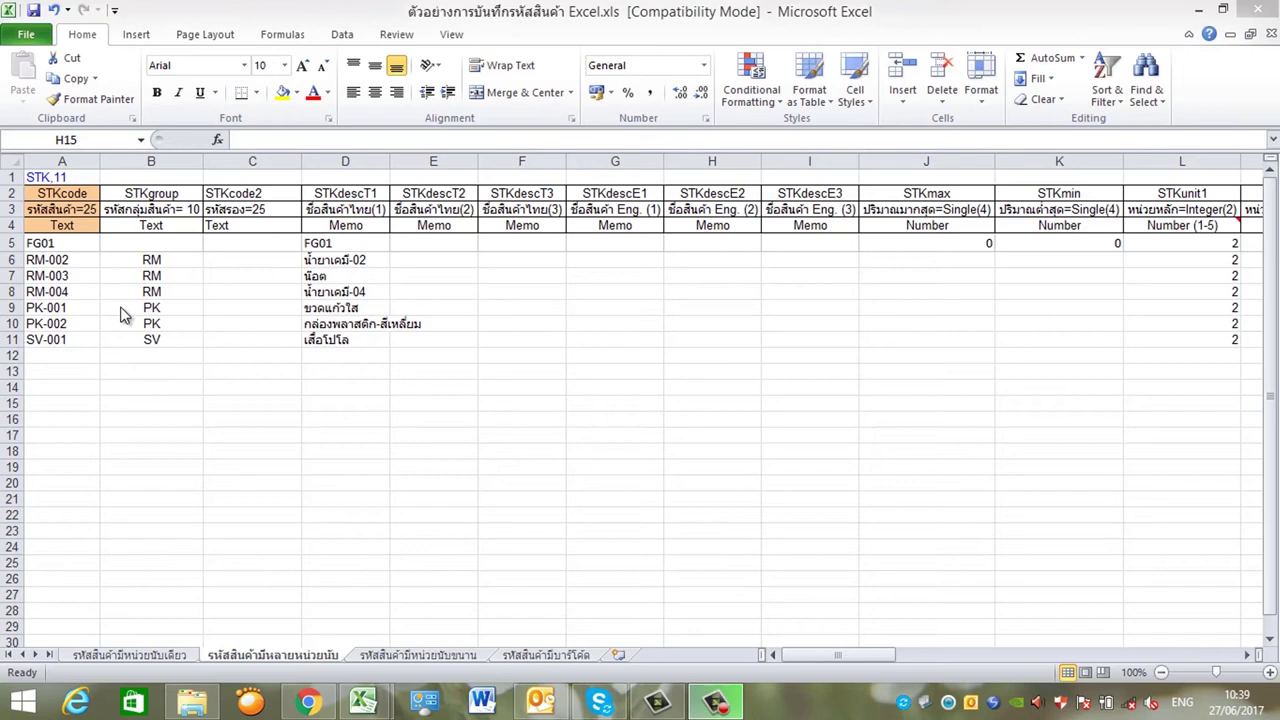
Point out the product codes, group codes, secondary code and Thai product name columns A–F
left_click(60, 246)
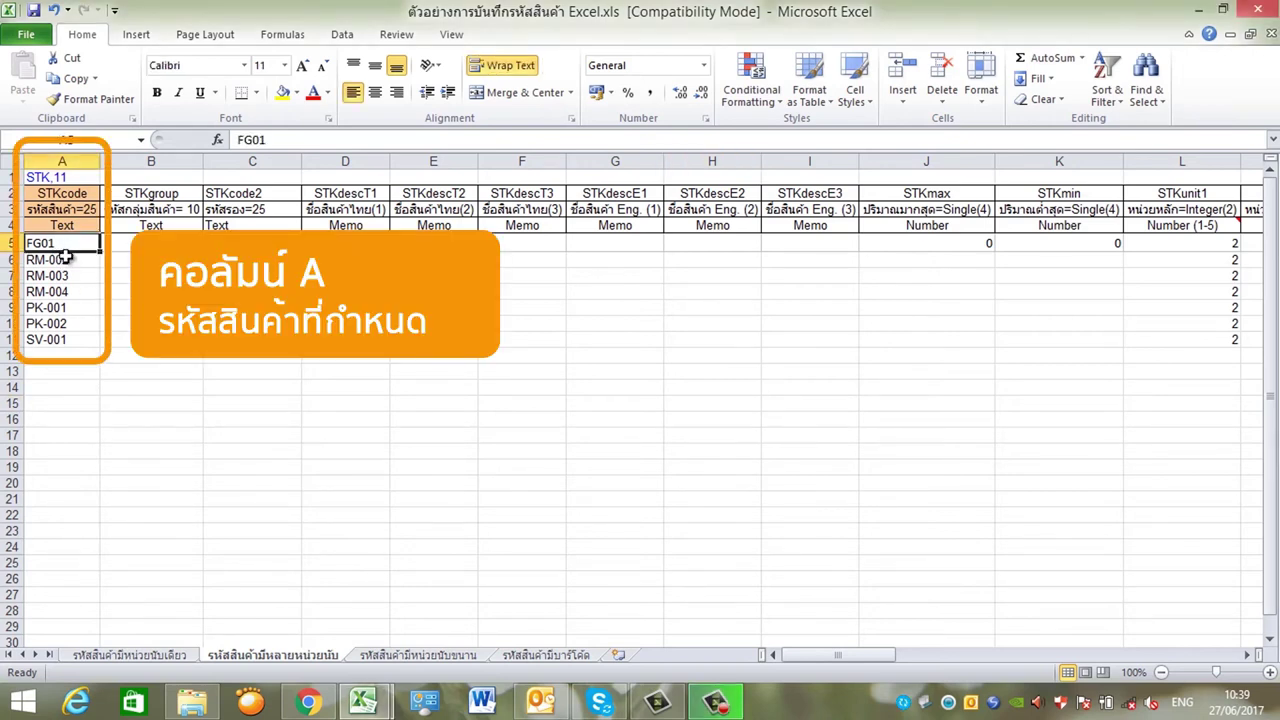
left_click(148, 260)
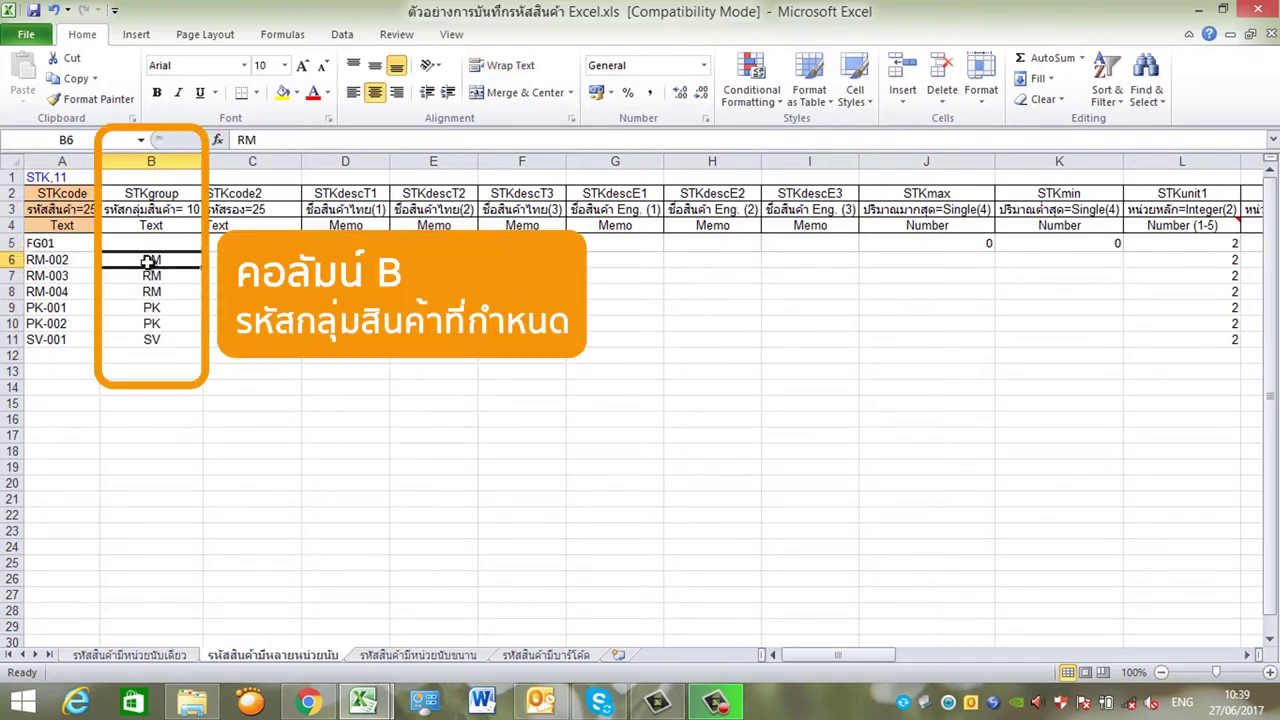
left_click(245, 260)
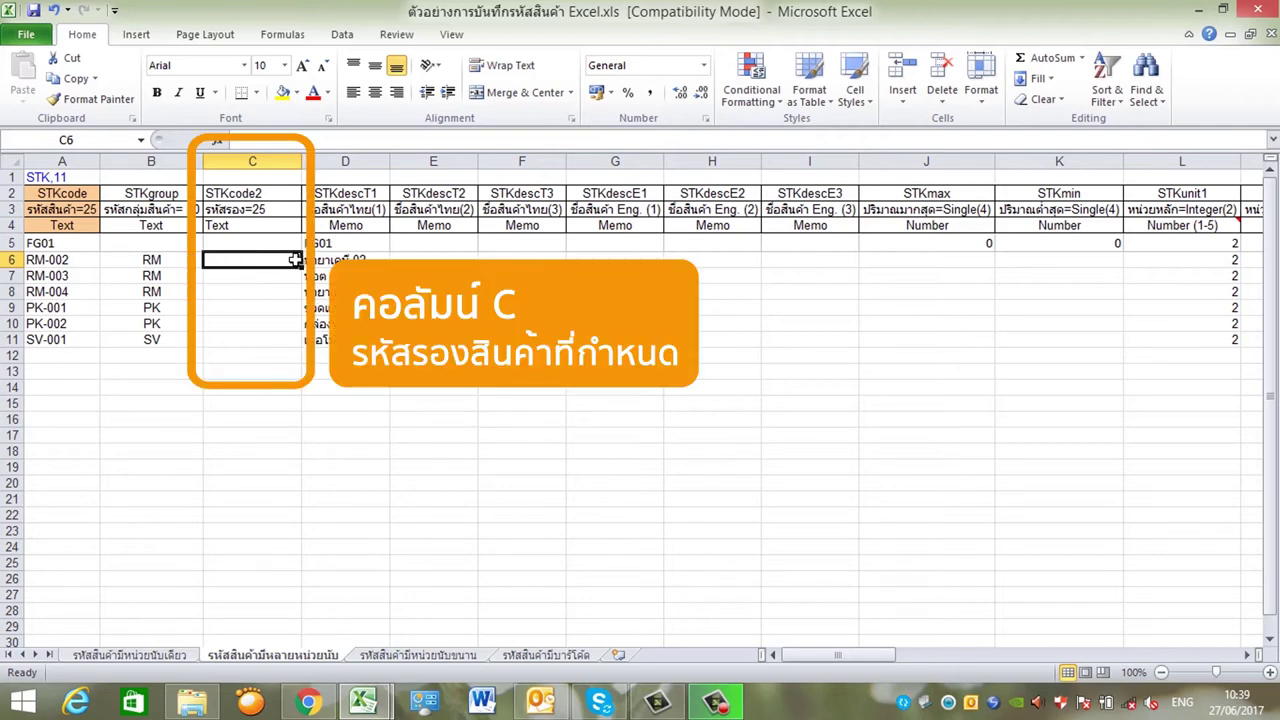
left_click(362, 262)
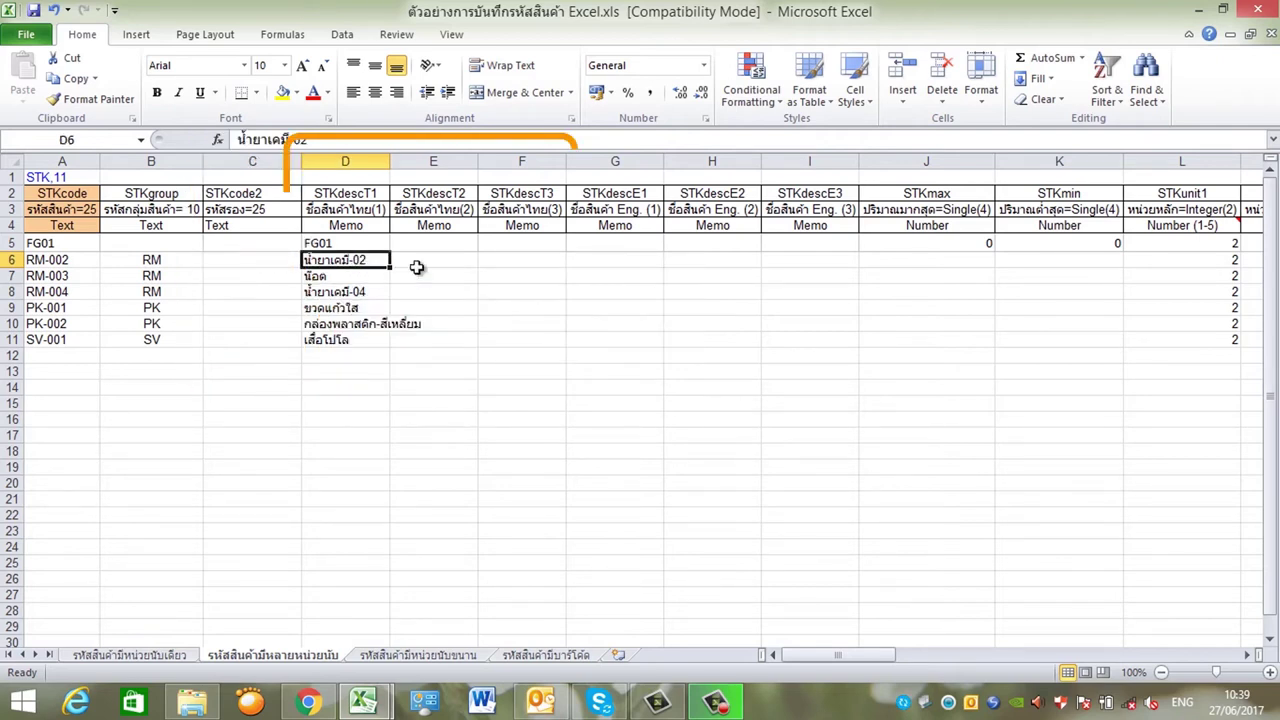
left_click(445, 265)
left_click(526, 265)
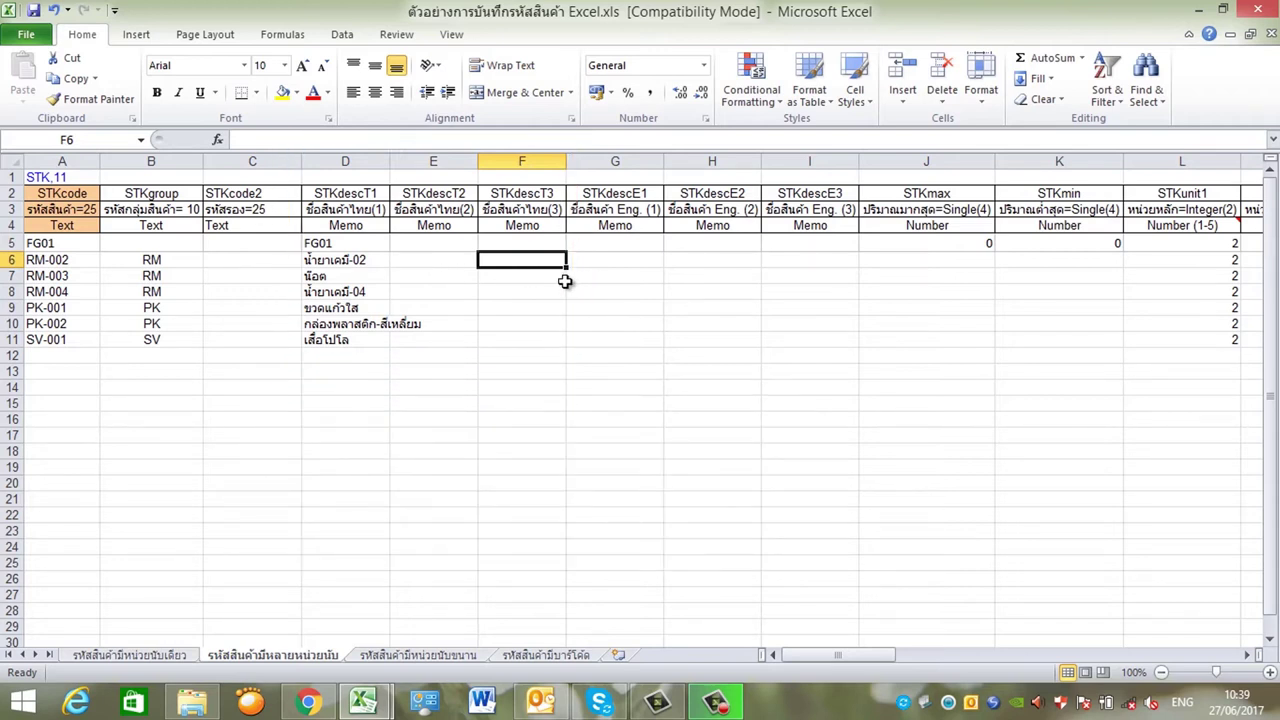
Point out the English name columns G–I, maximum stock column J and minimum stock in K5
left_click(634, 282)
left_click(677, 277)
left_click(815, 277)
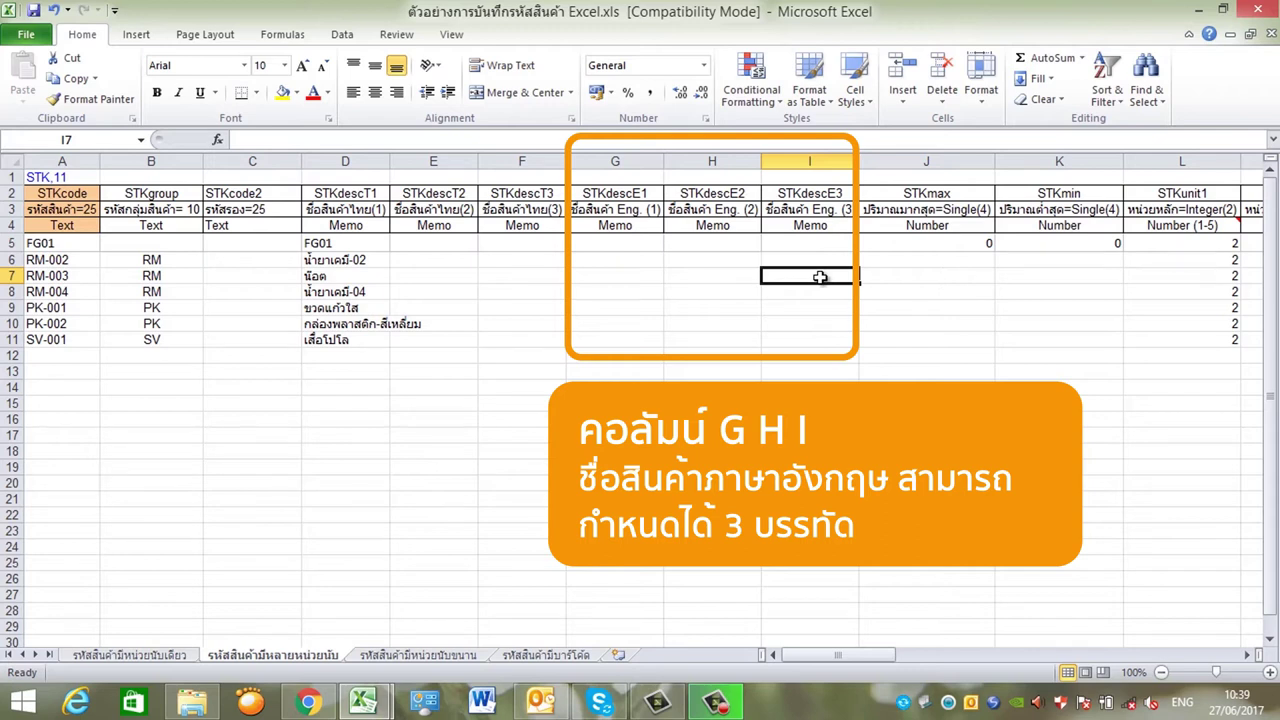
left_click(908, 262)
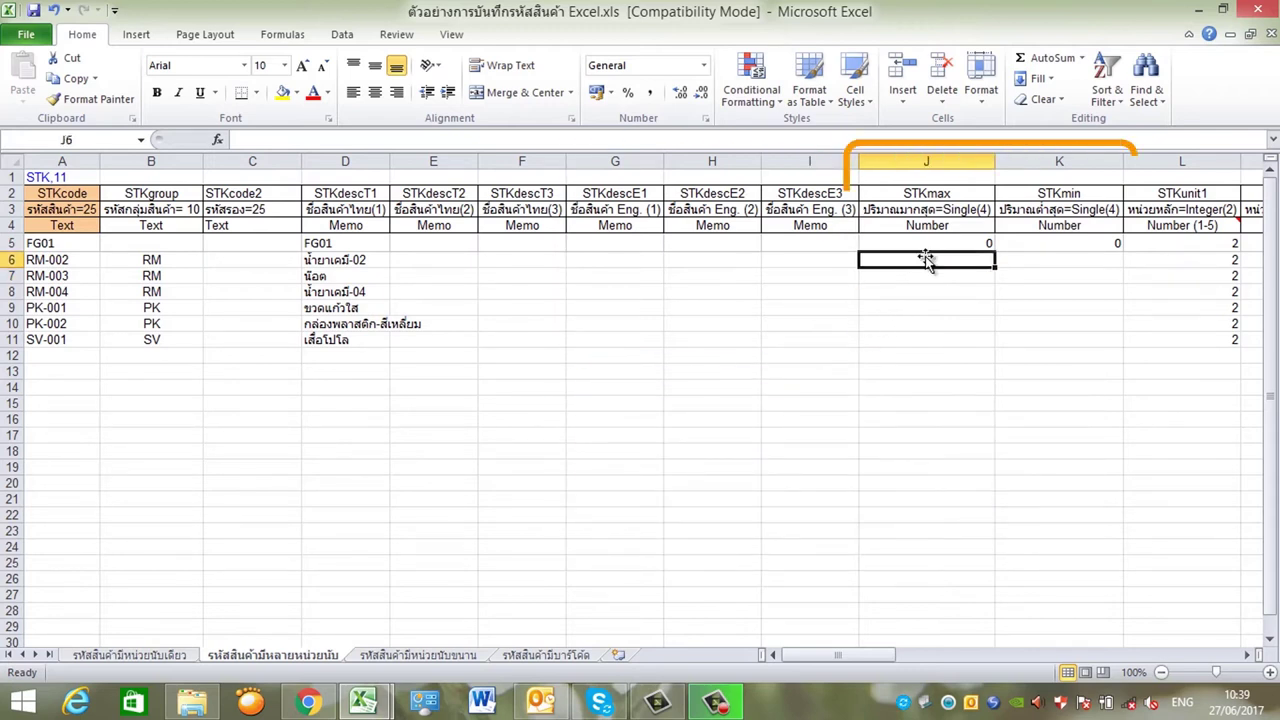
left_click(1044, 245)
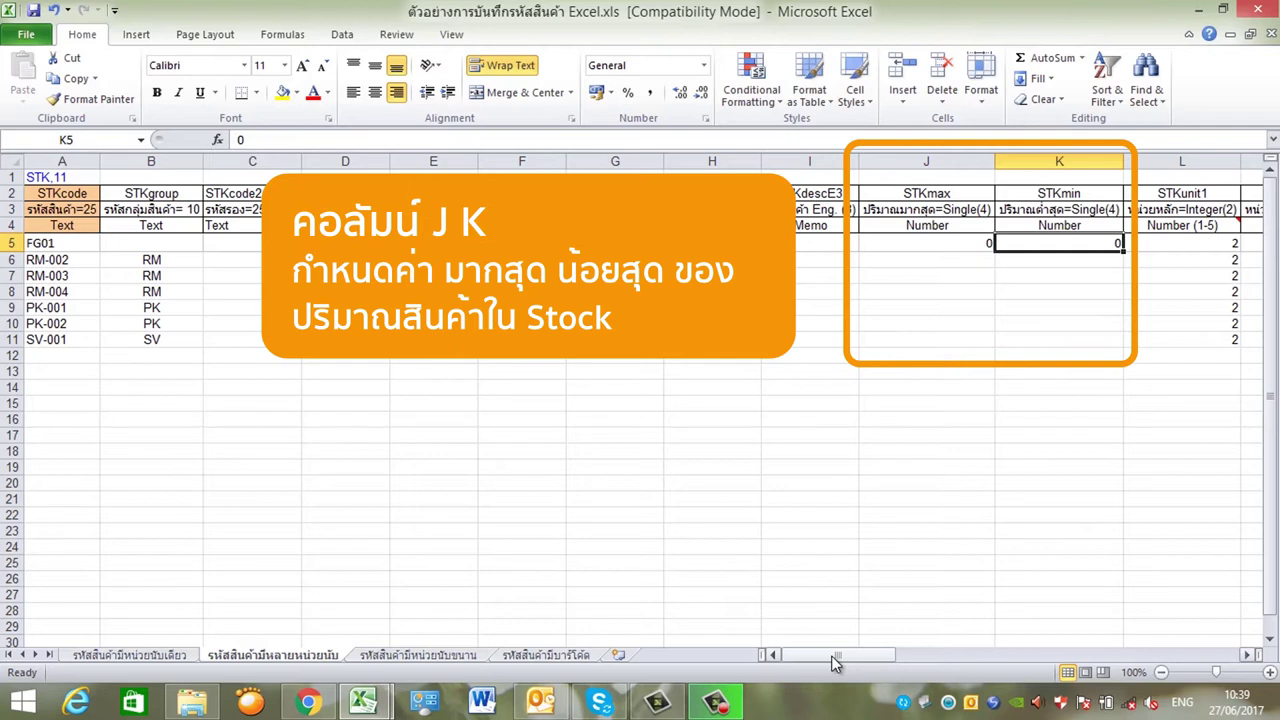
Scroll right and compare main unit value 2 in L5 with sub unit value 1 in M5
left_click_drag(834, 663, 899, 663)
left_click(377, 250)
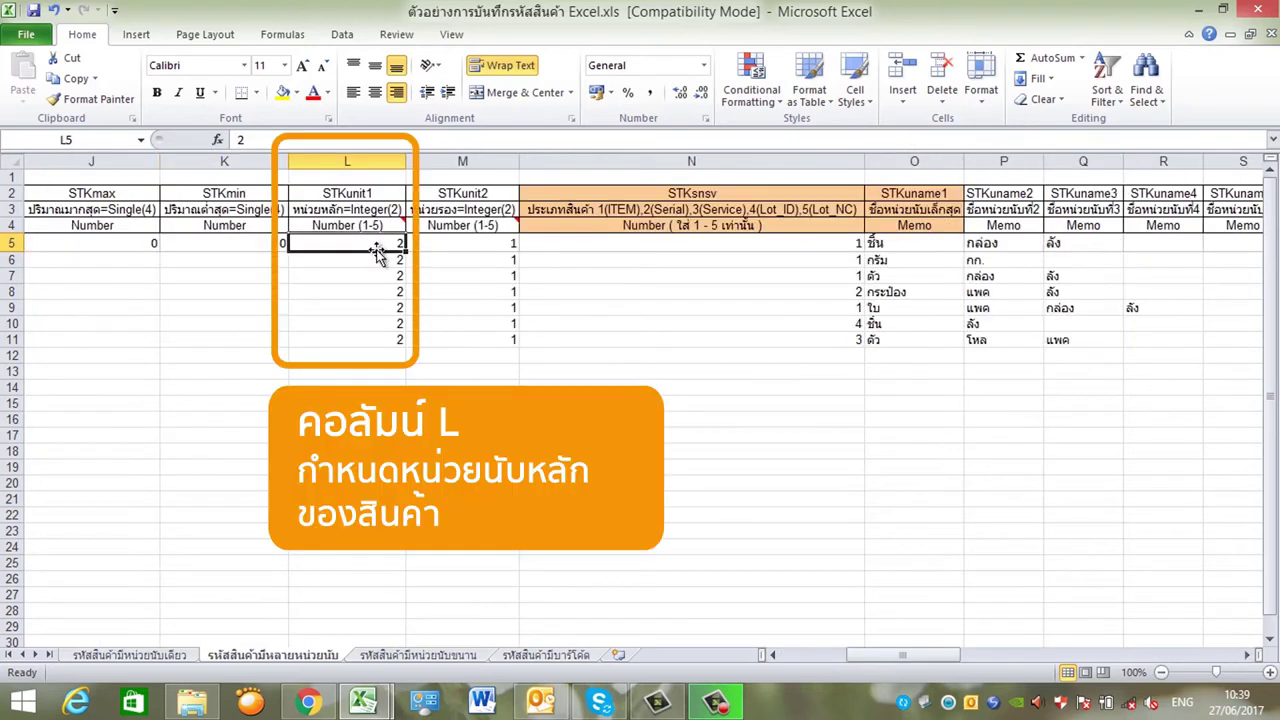
left_click(462, 242)
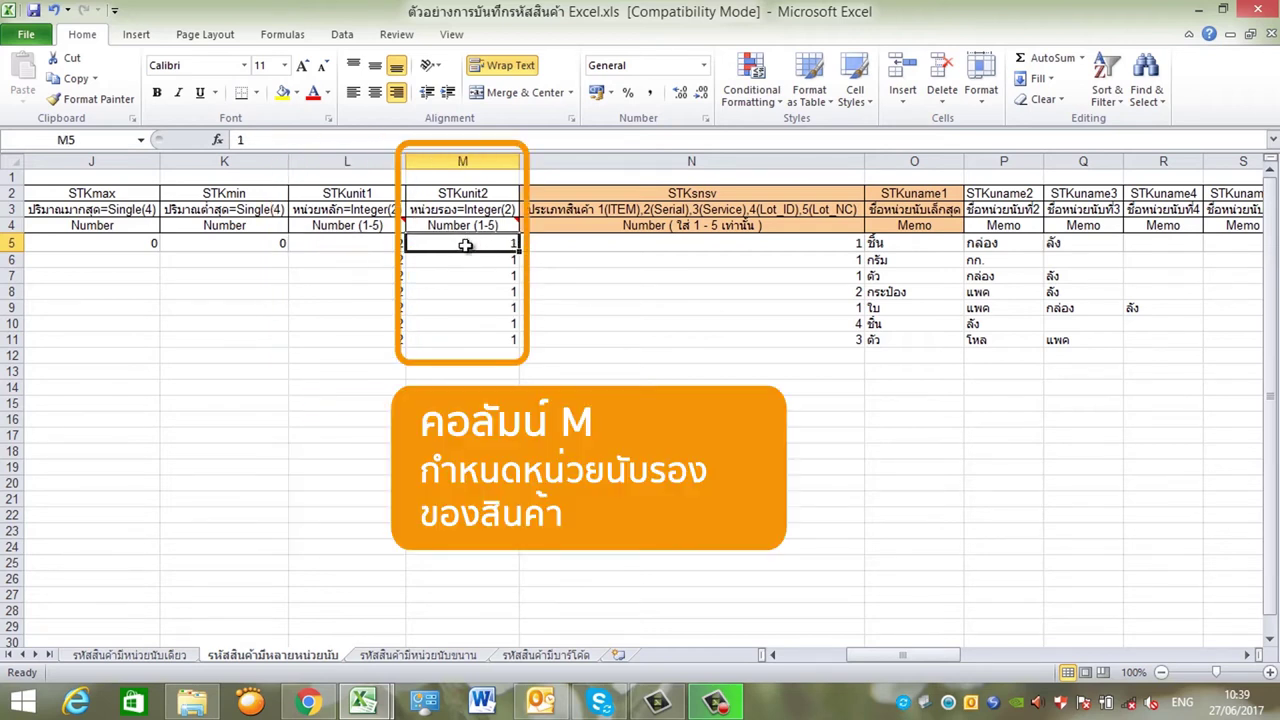
left_click(377, 251)
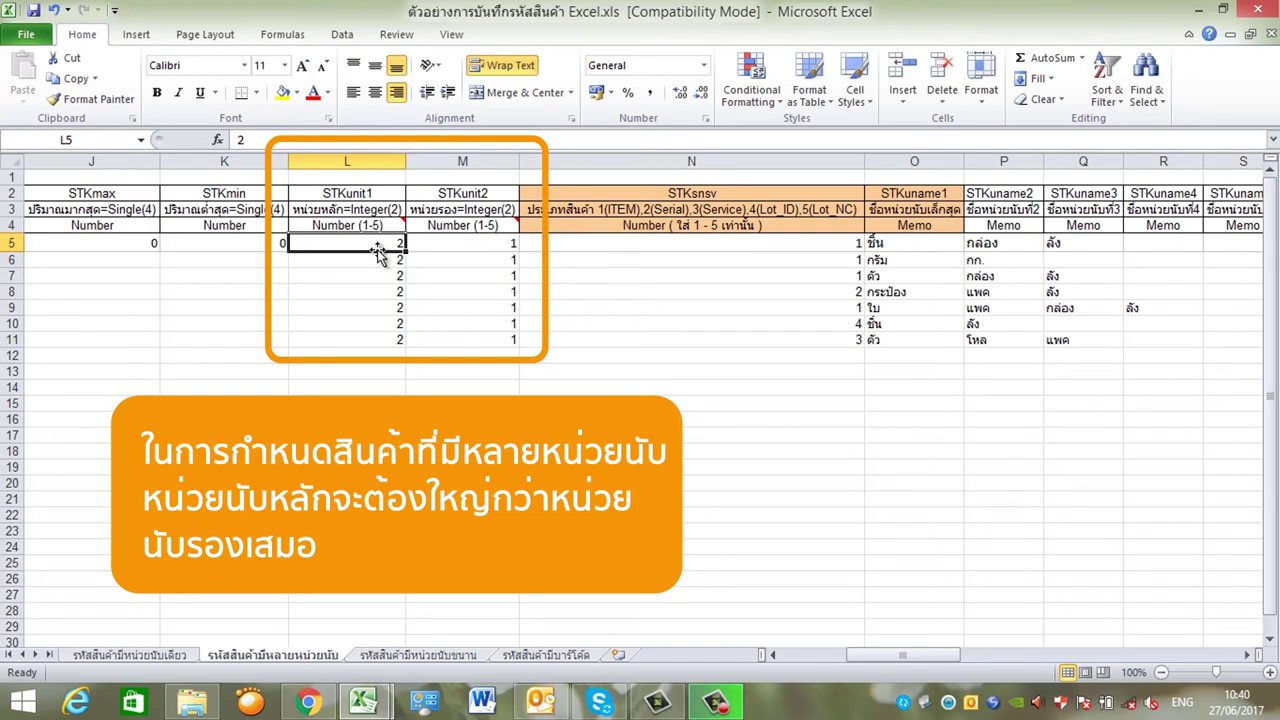
left_click(457, 251)
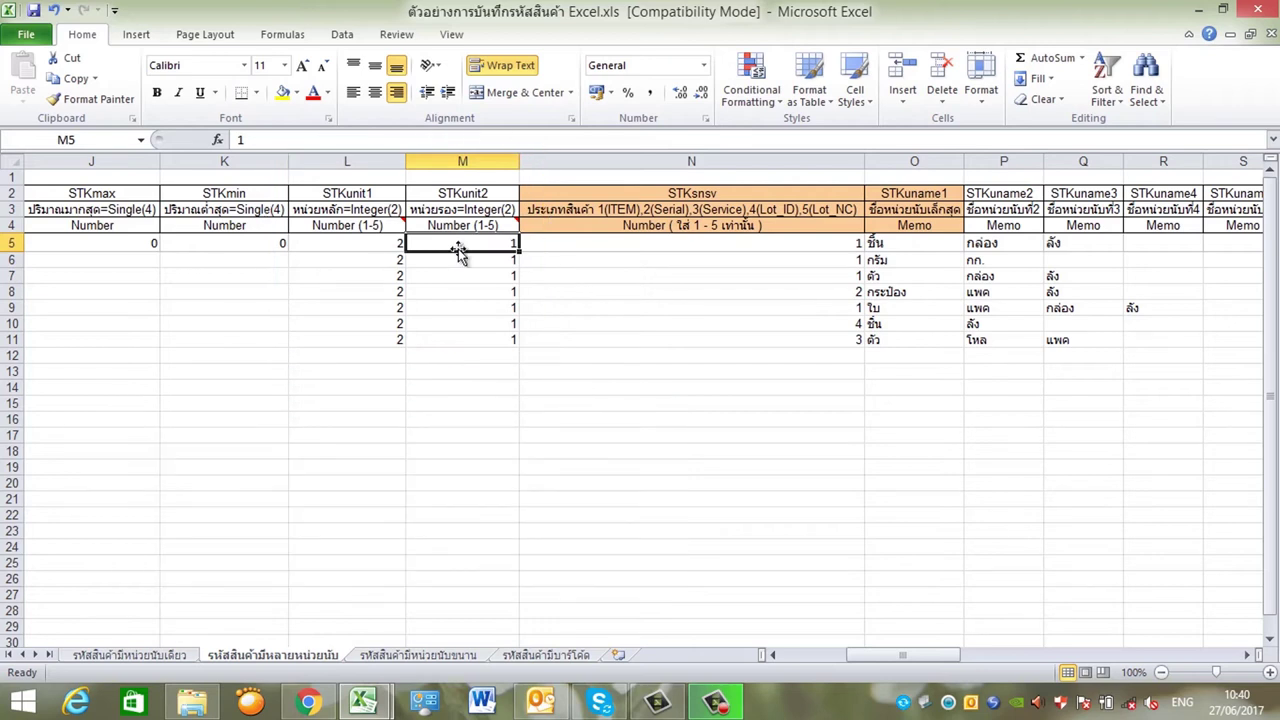
left_click(371, 245)
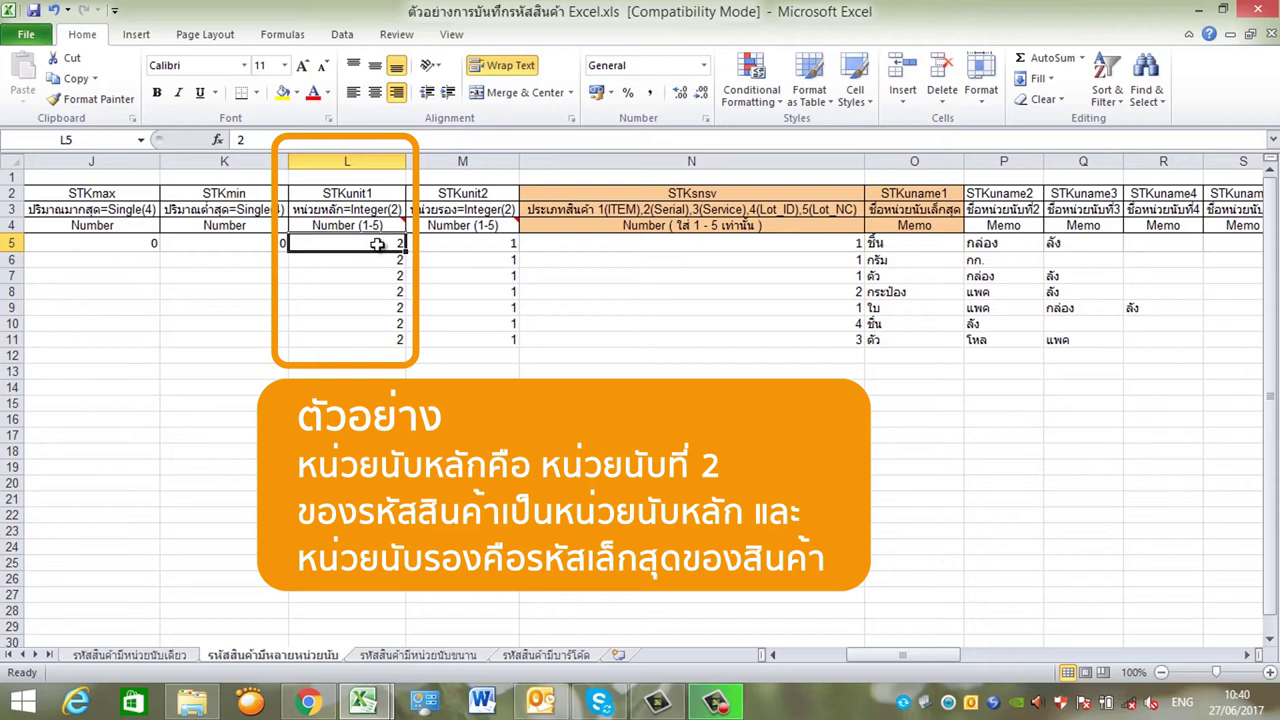
left_click(466, 247)
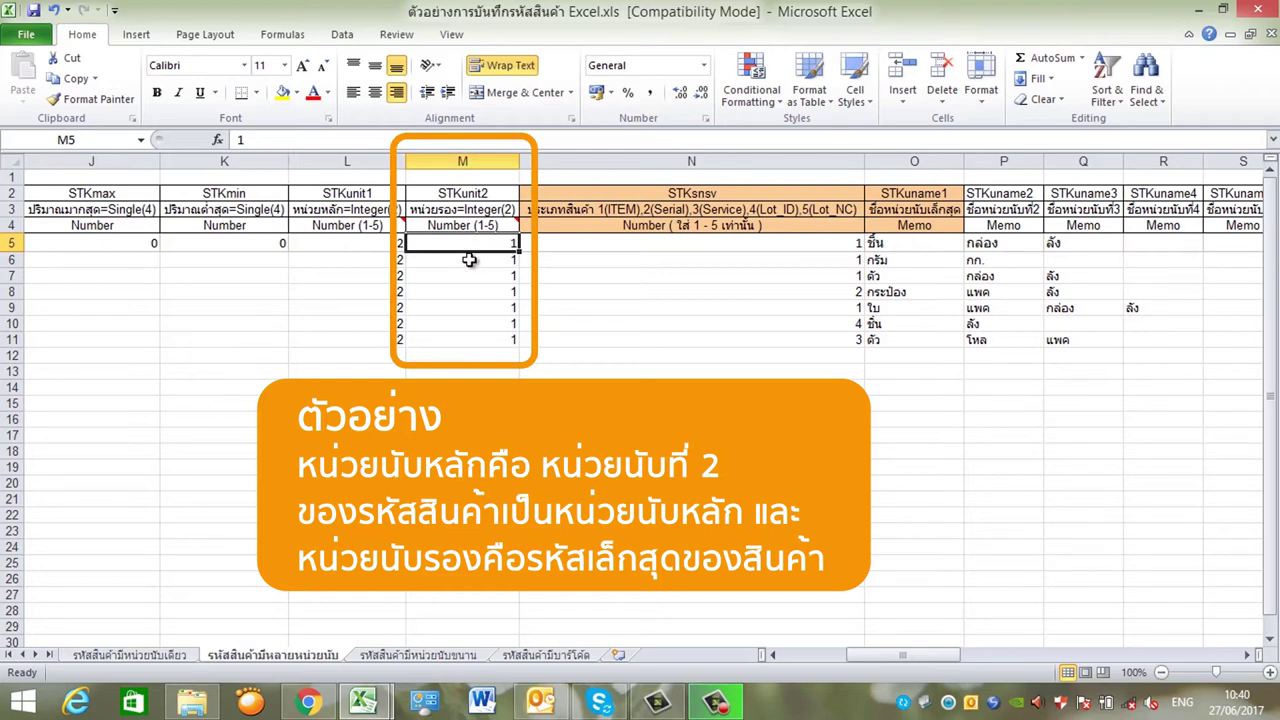
Explain product type column N using the ITEM, Serial, Service and Lot_ID values
left_click(720, 261)
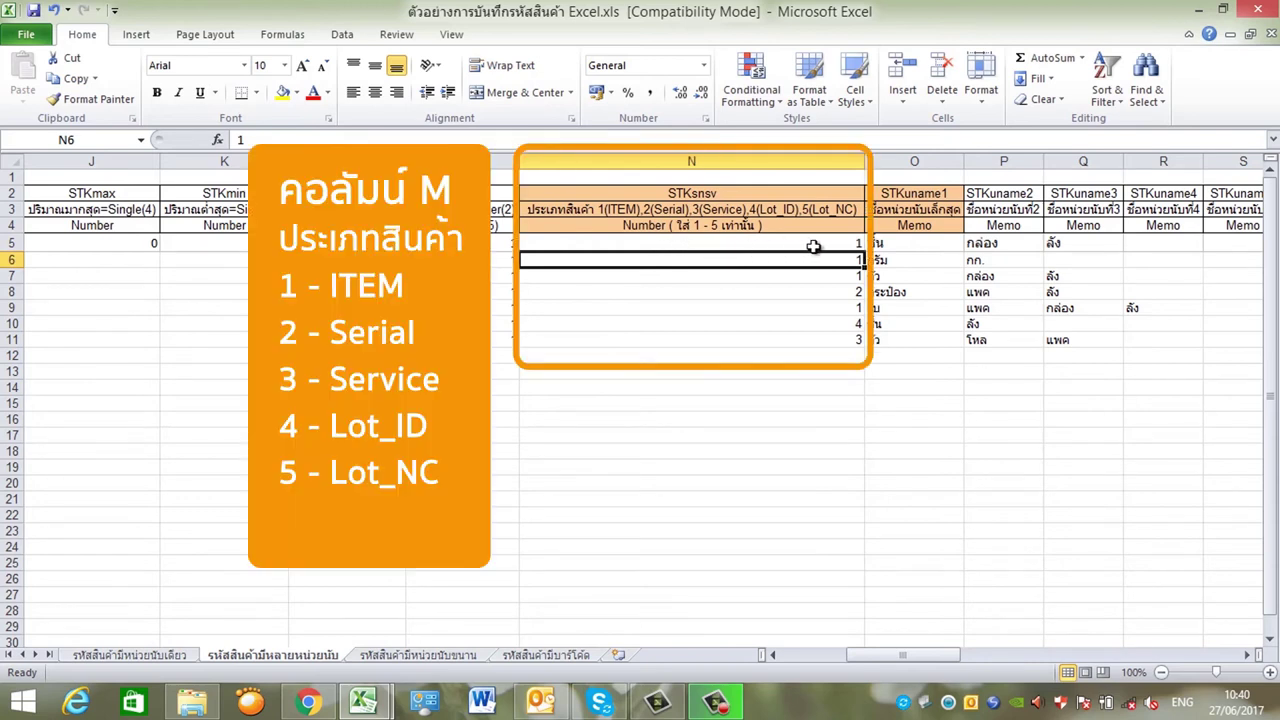
left_click(815, 247)
left_click(815, 289)
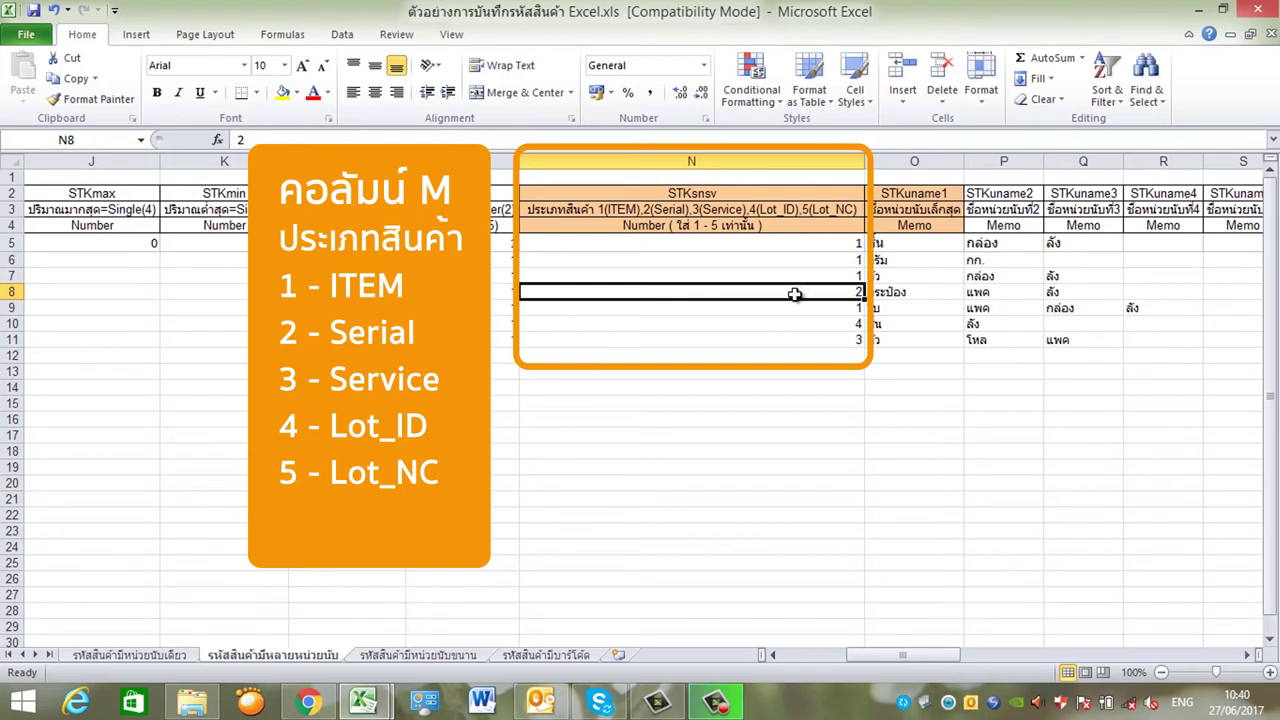
left_click(825, 340)
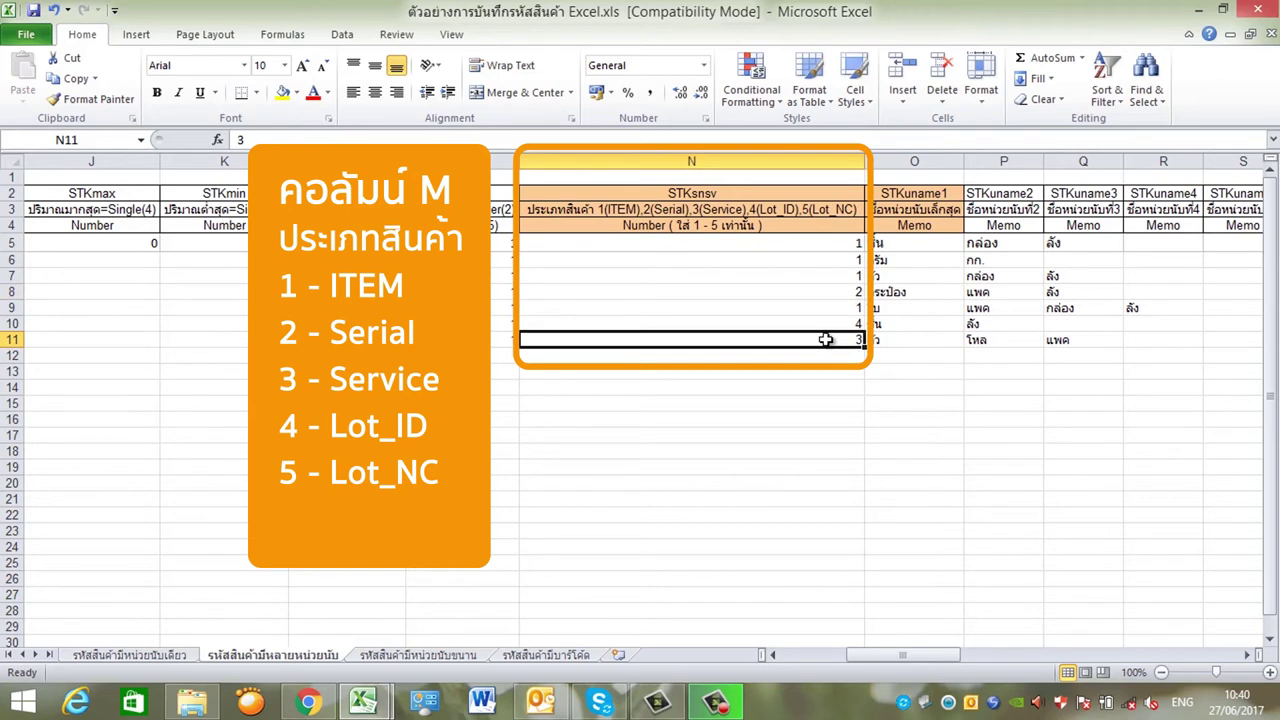
left_click(830, 327)
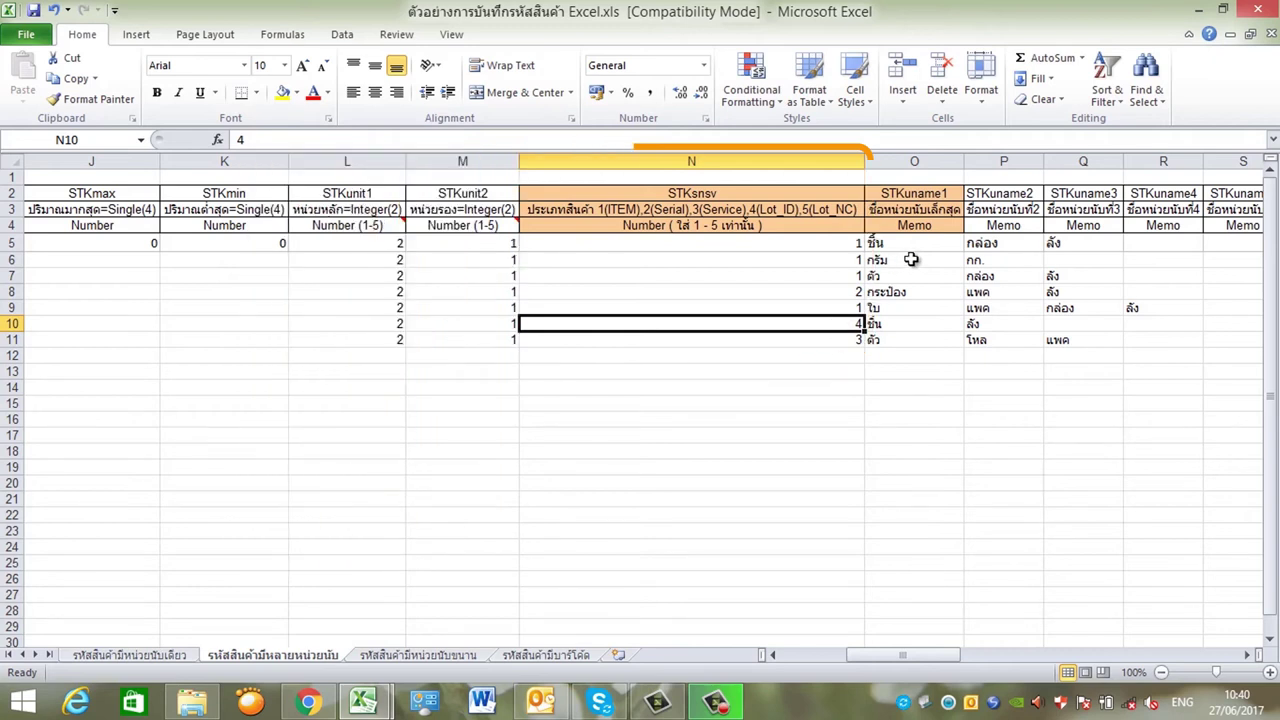
left_click(918, 259)
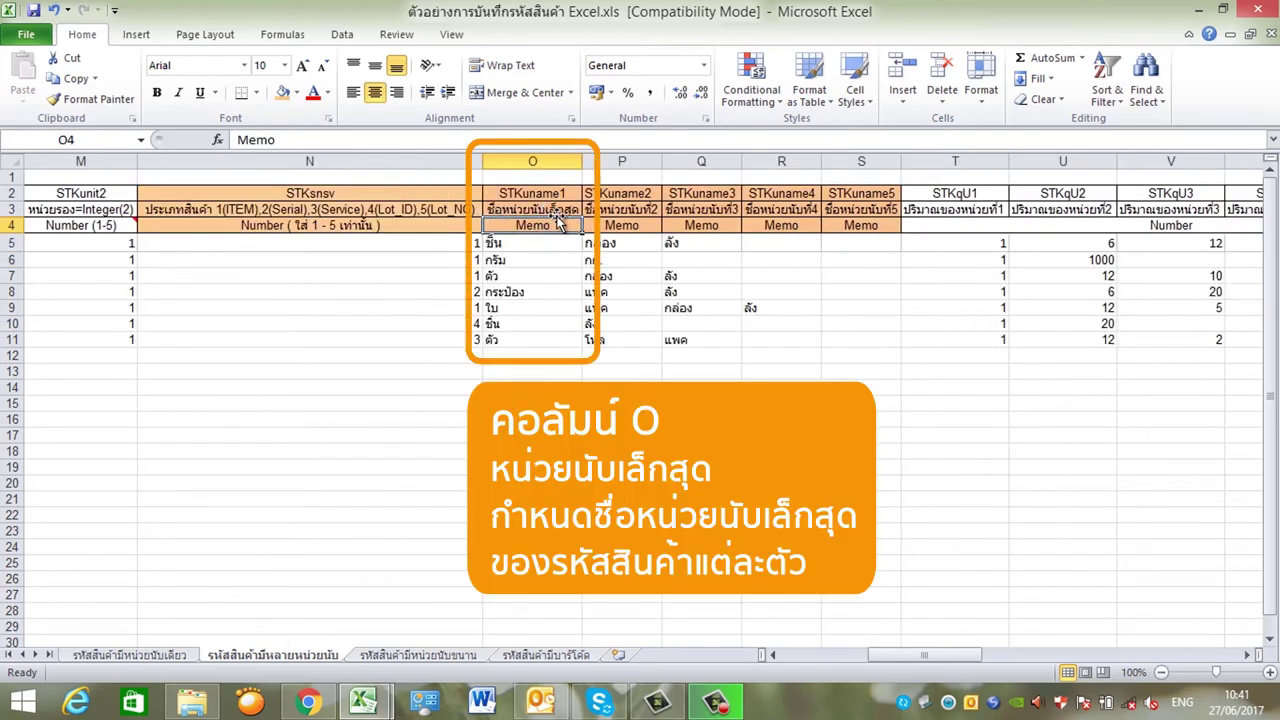
left_click(566, 241)
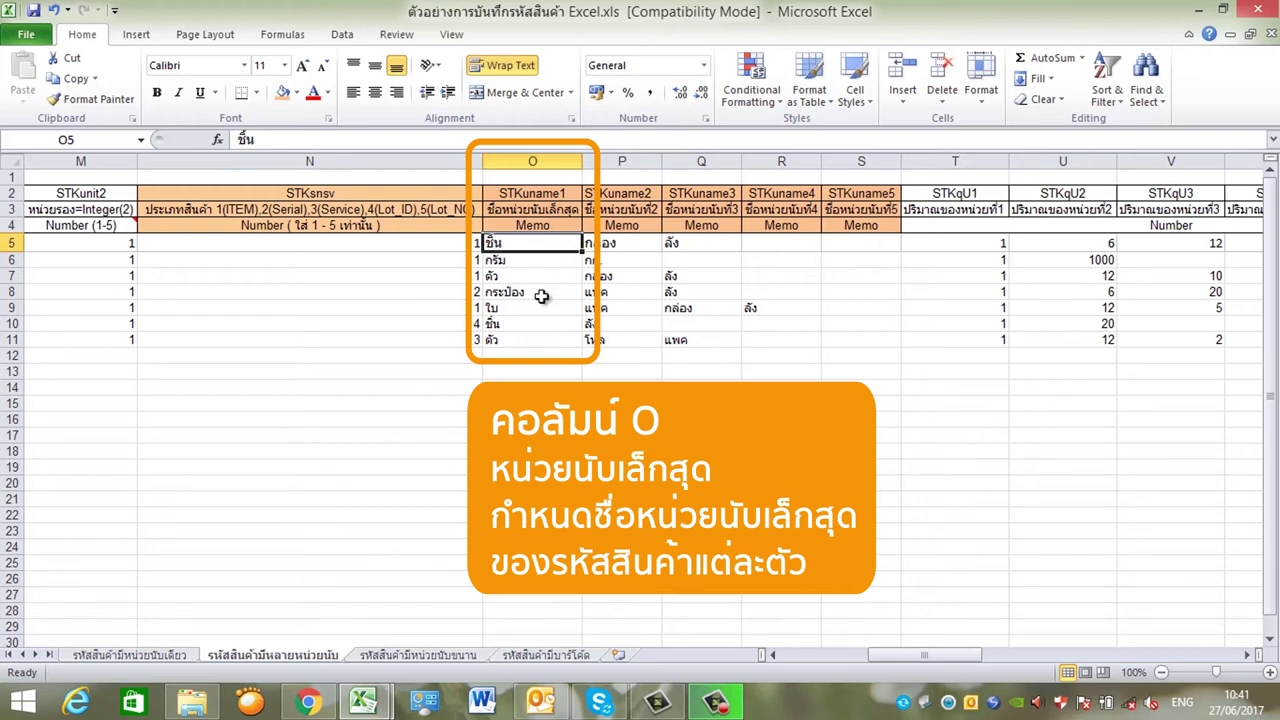
left_click(541, 296)
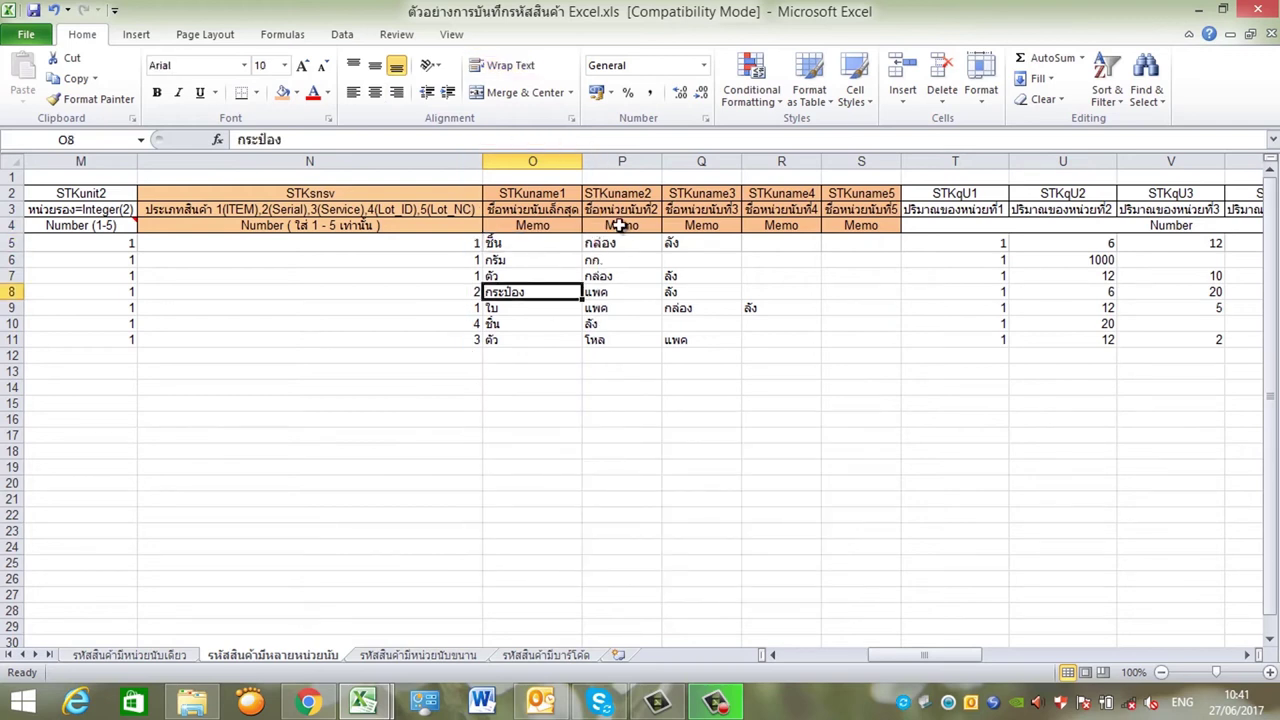
left_click(620, 226)
left_click(631, 242)
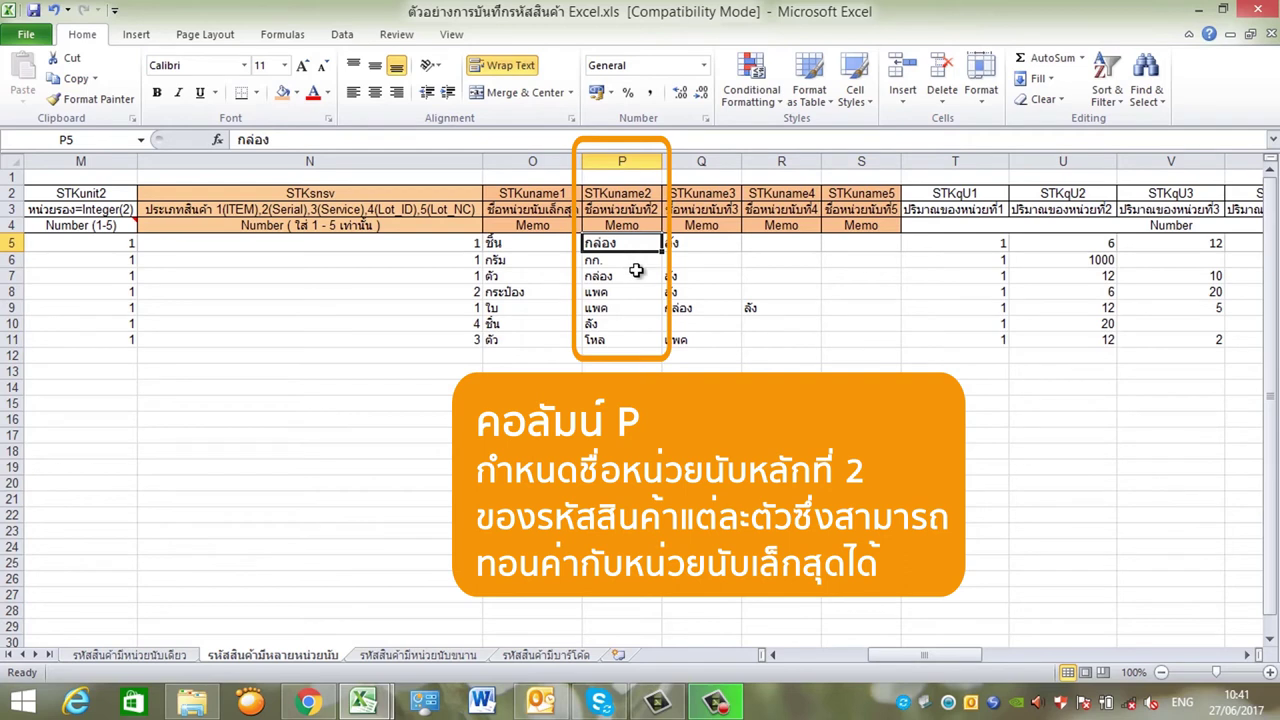
left_click(637, 272)
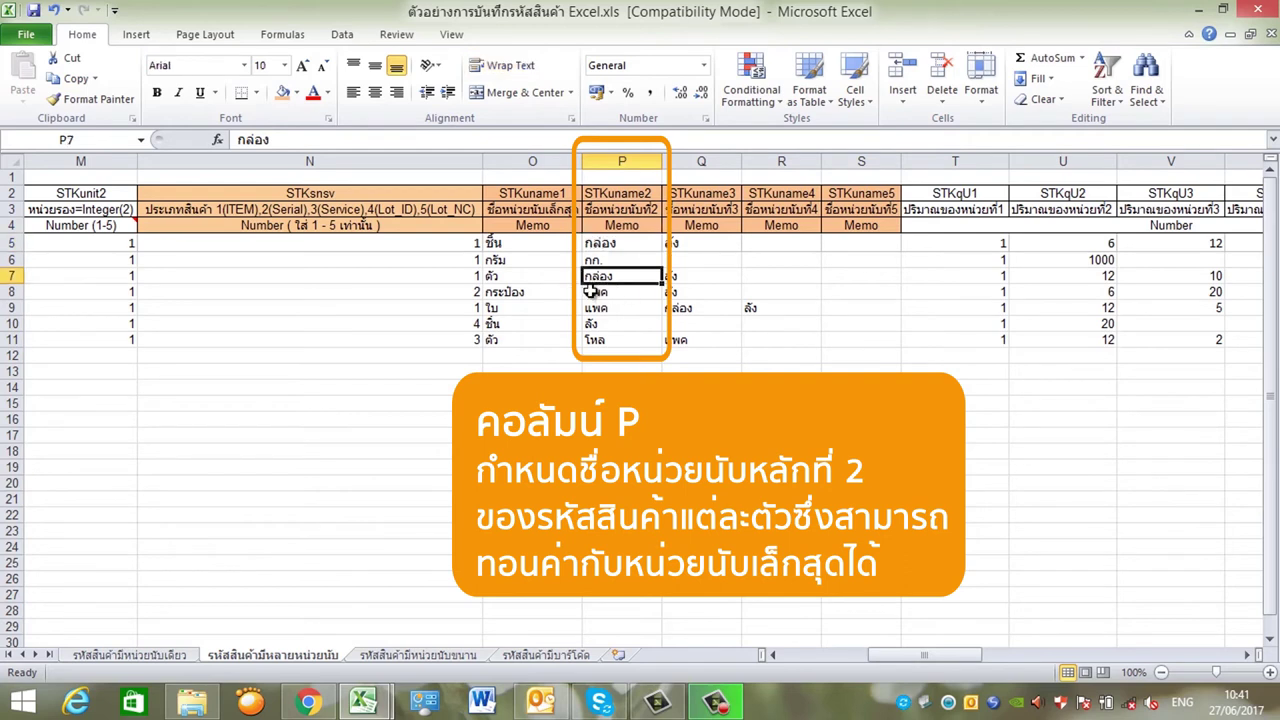
left_click(701, 279)
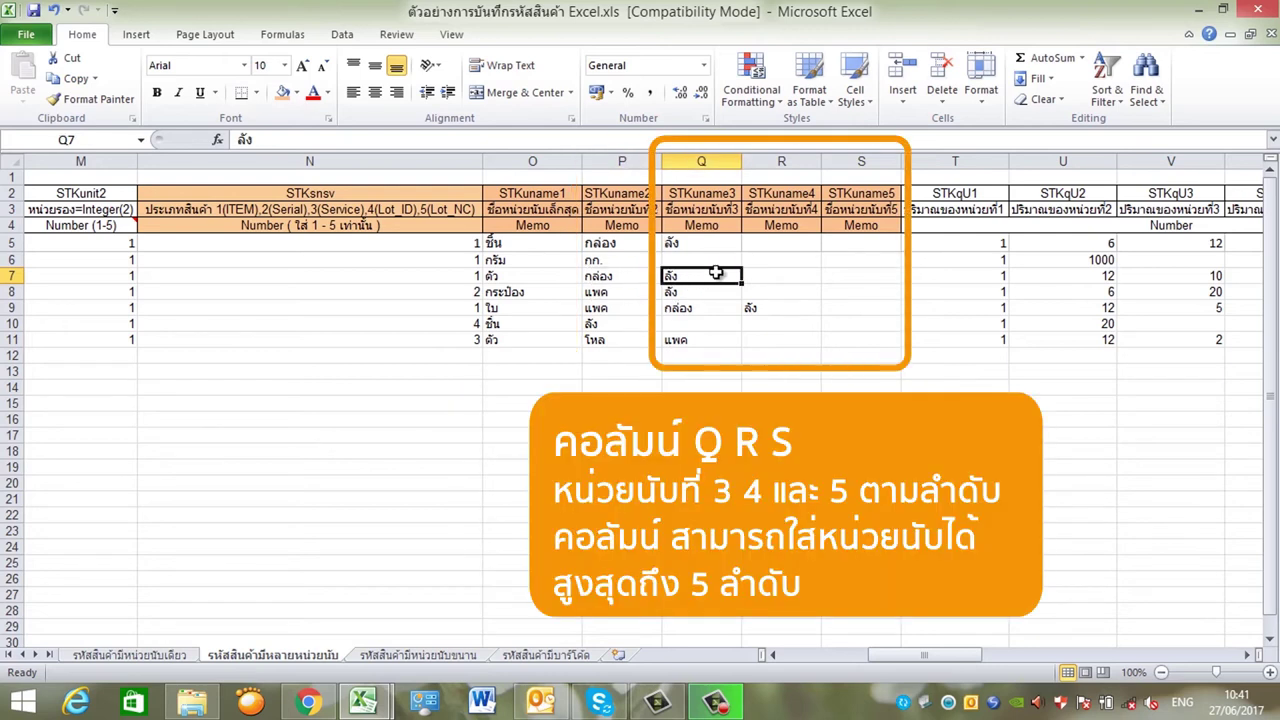
left_click(779, 258)
left_click(857, 259)
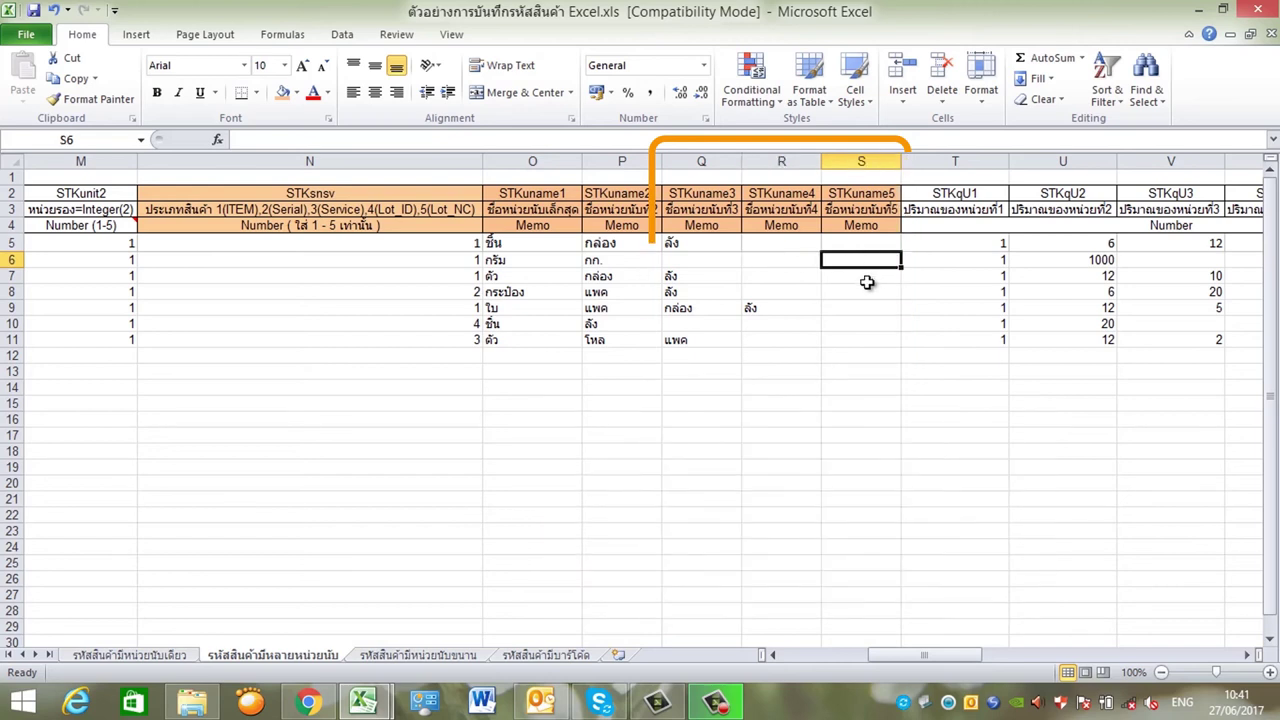
key("Right")
scroll(511, 213, "right", 2)
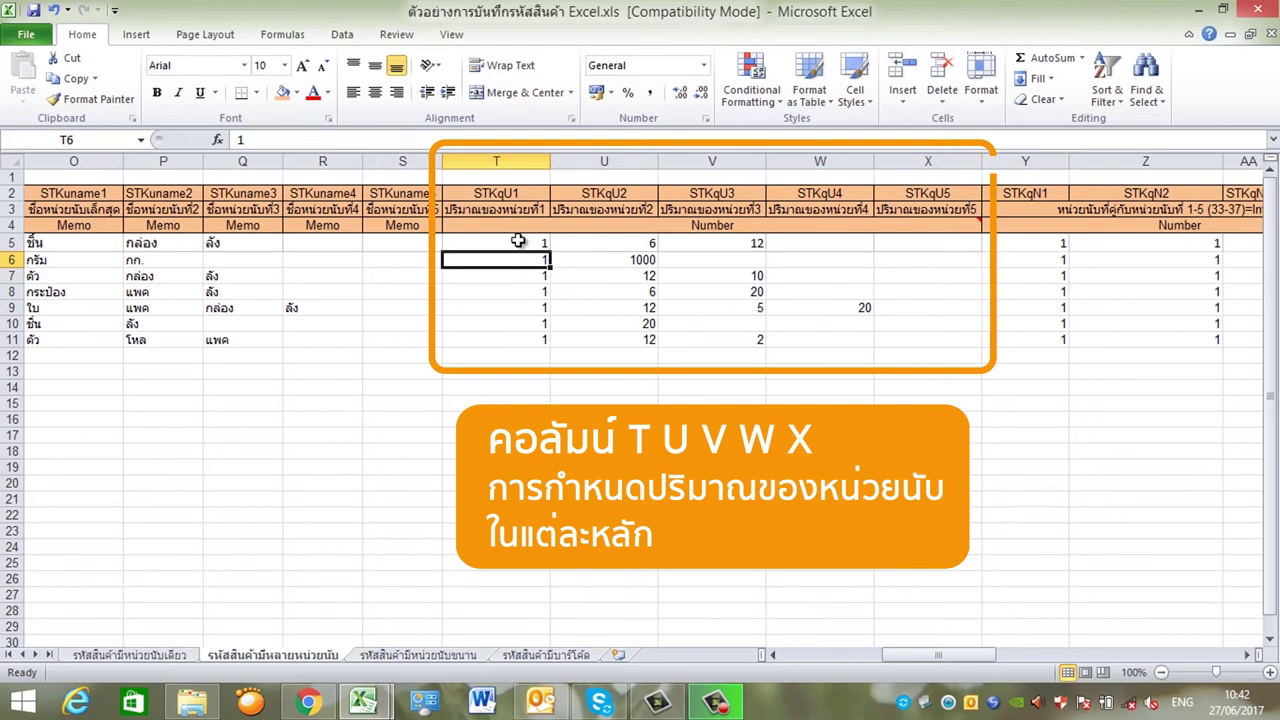
left_click(510, 210)
left_click(512, 243)
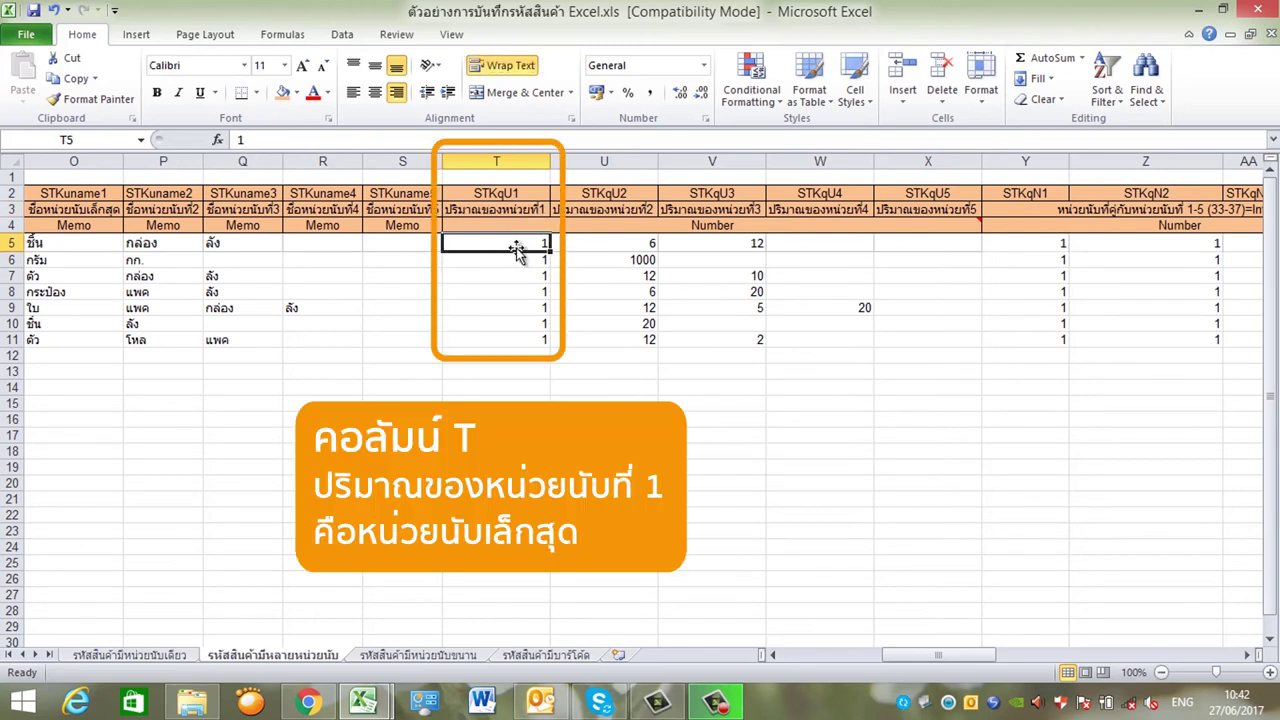
left_click(515, 258)
left_click(632, 216)
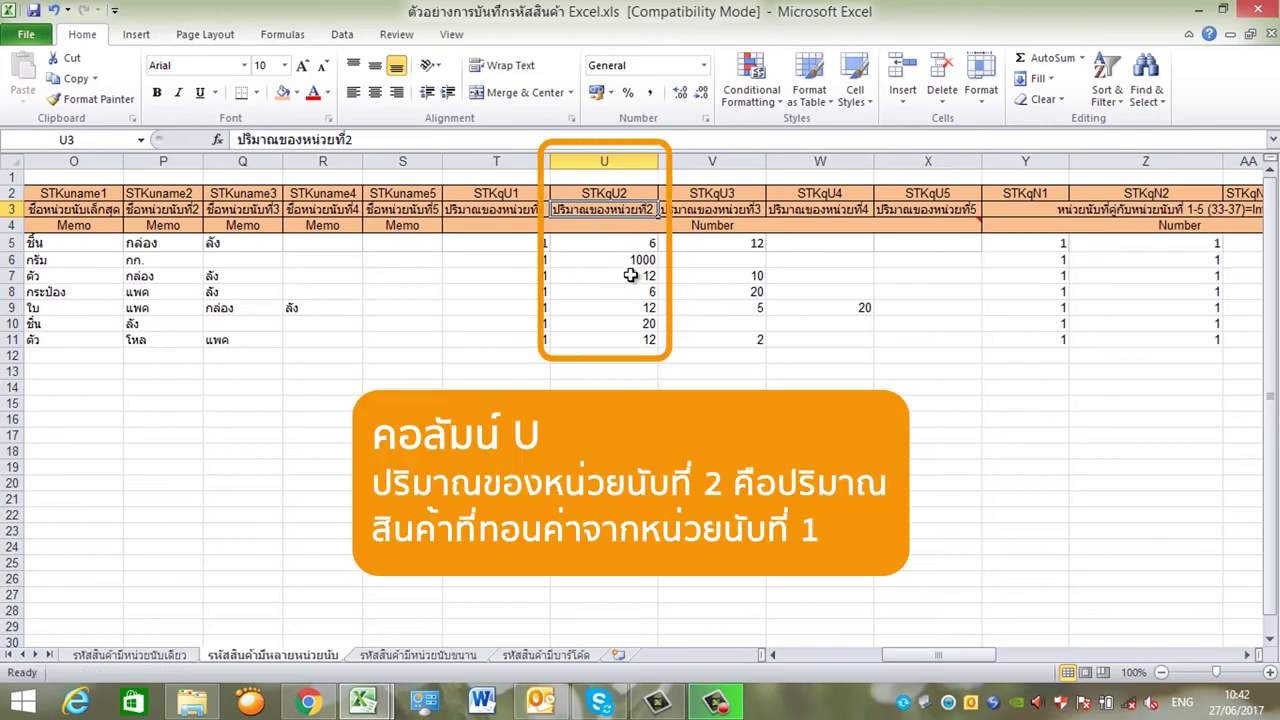
left_click(631, 275)
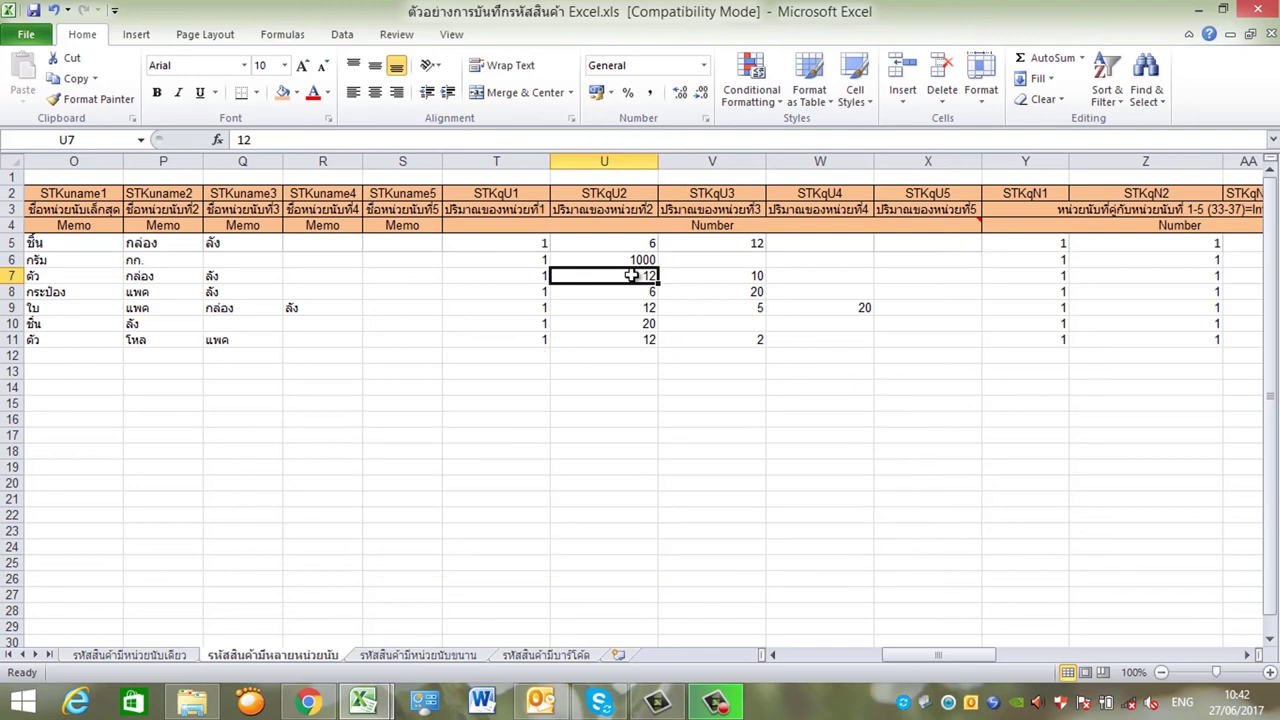
left_click(705, 258)
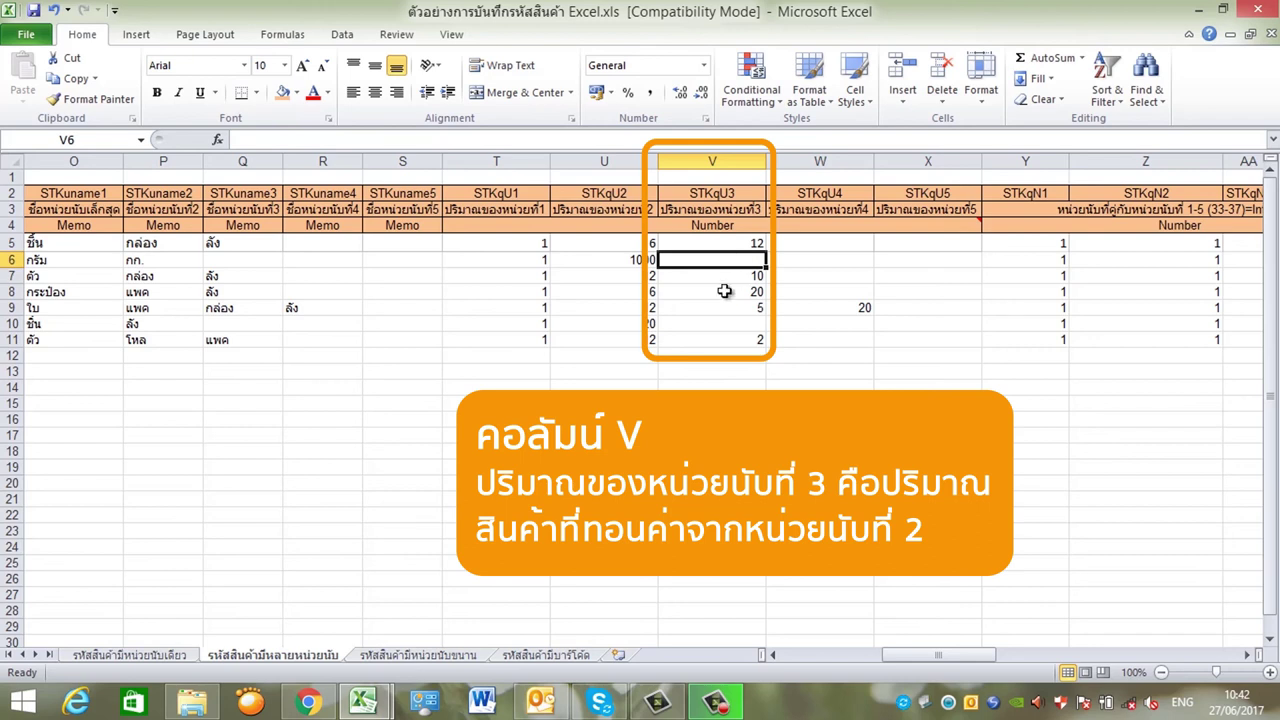
left_click(654, 324)
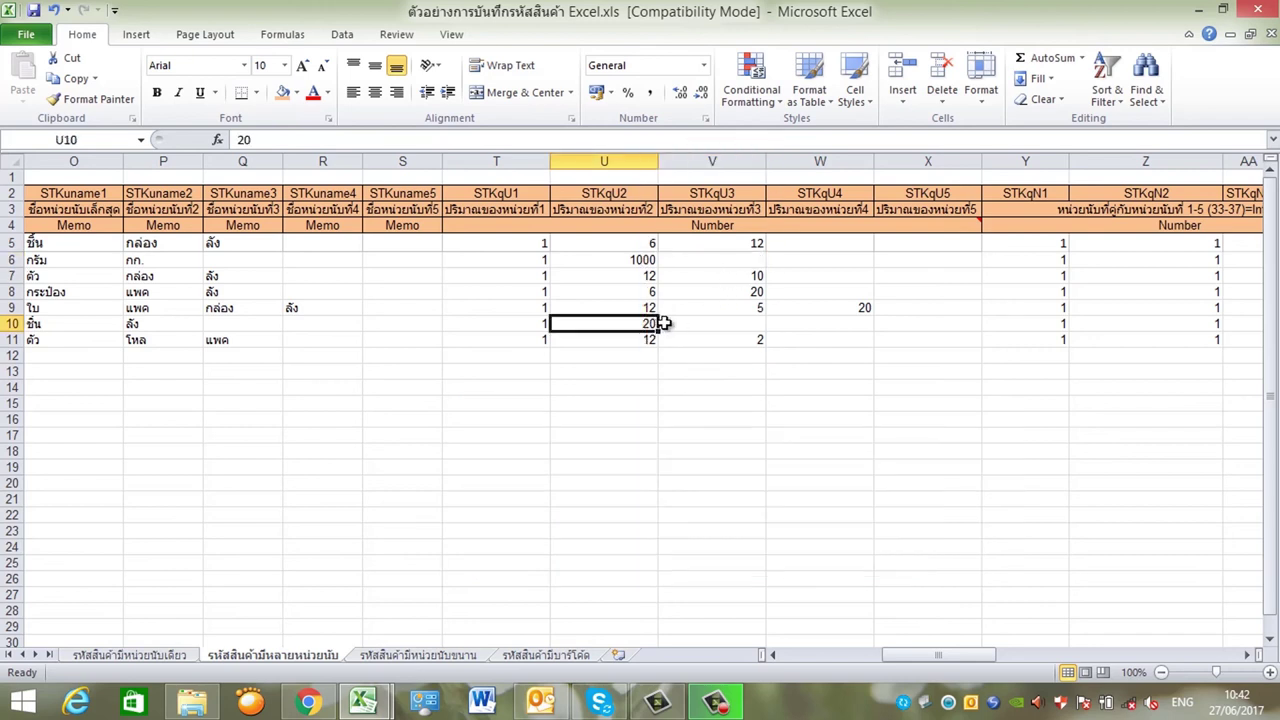
left_click(823, 274)
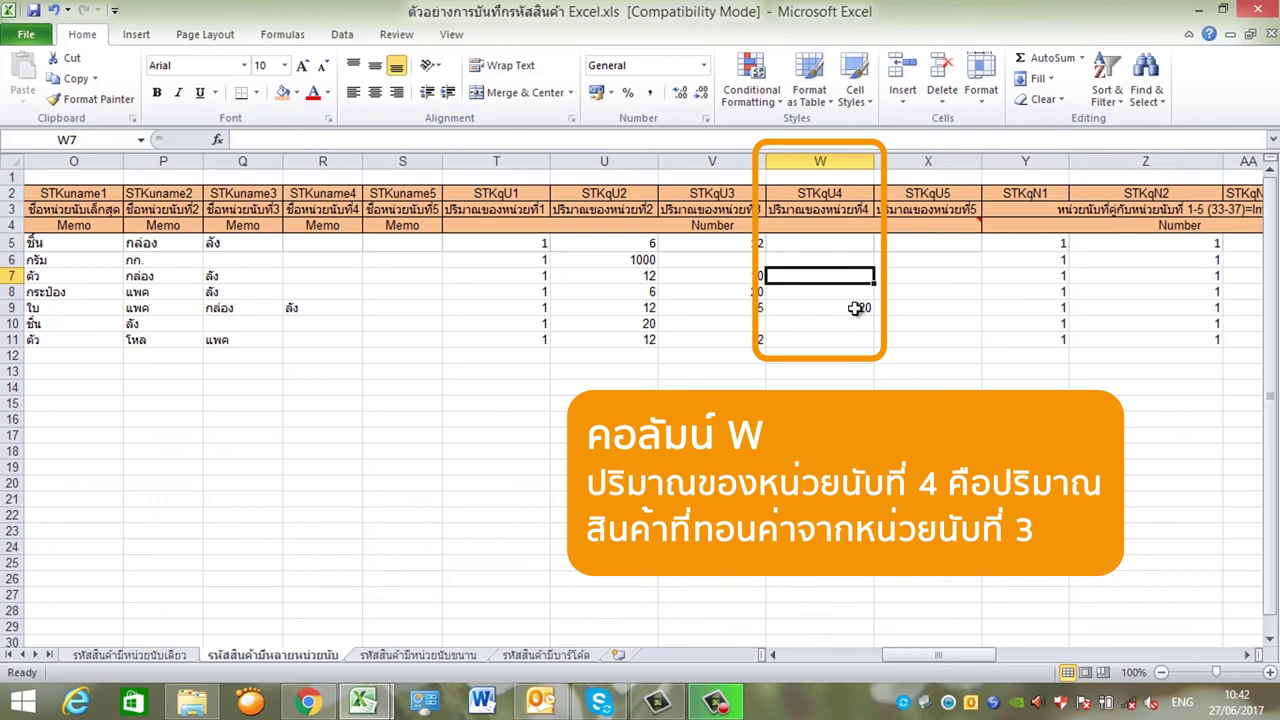
left_click(855, 308)
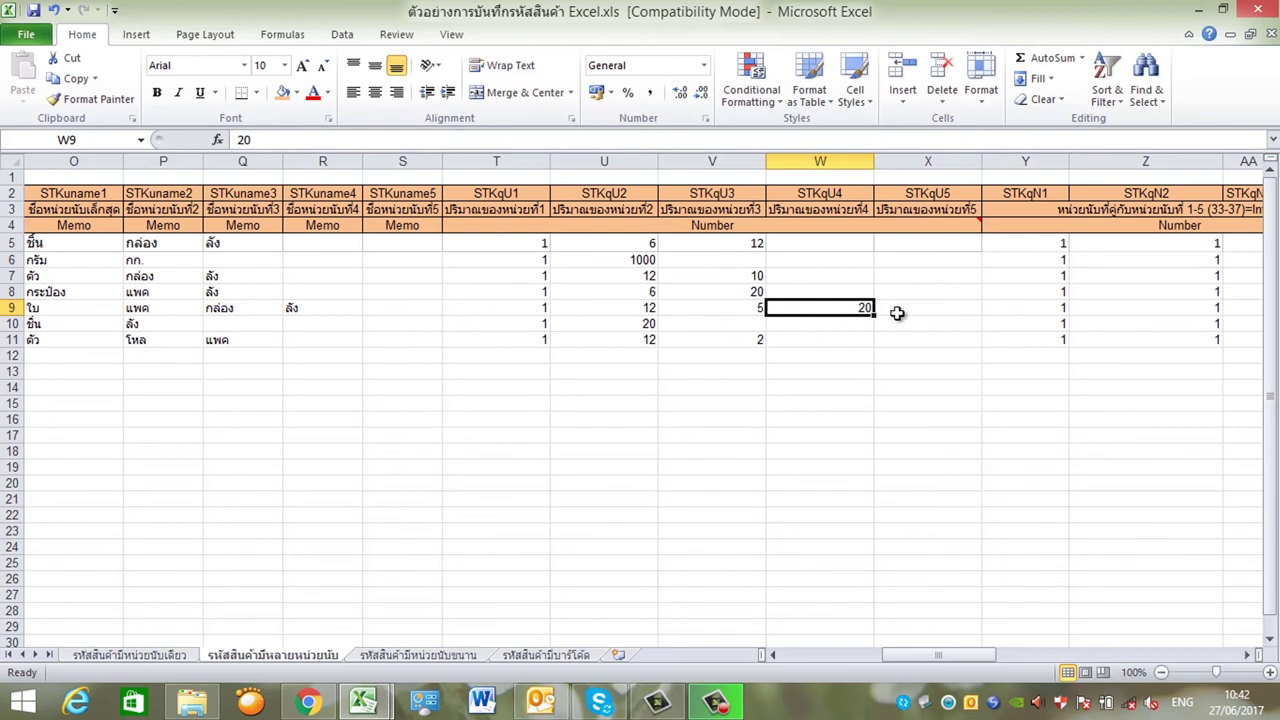
left_click(937, 308)
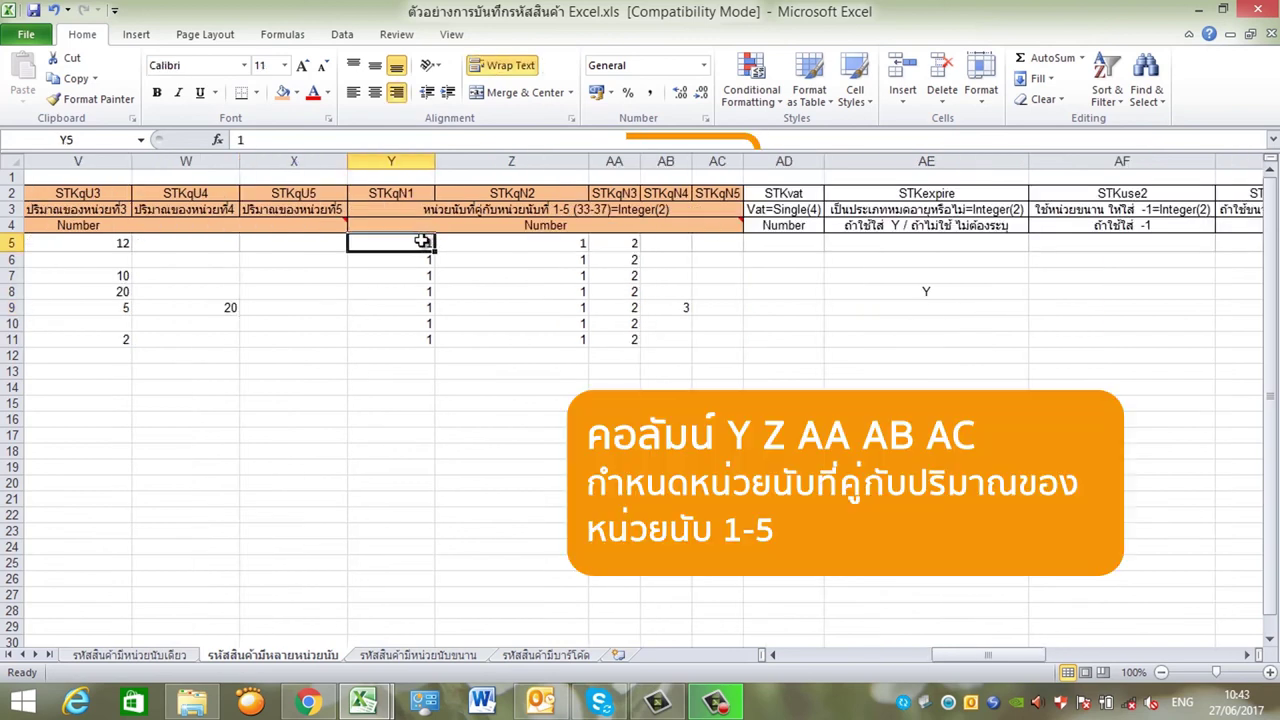
left_click(459, 212)
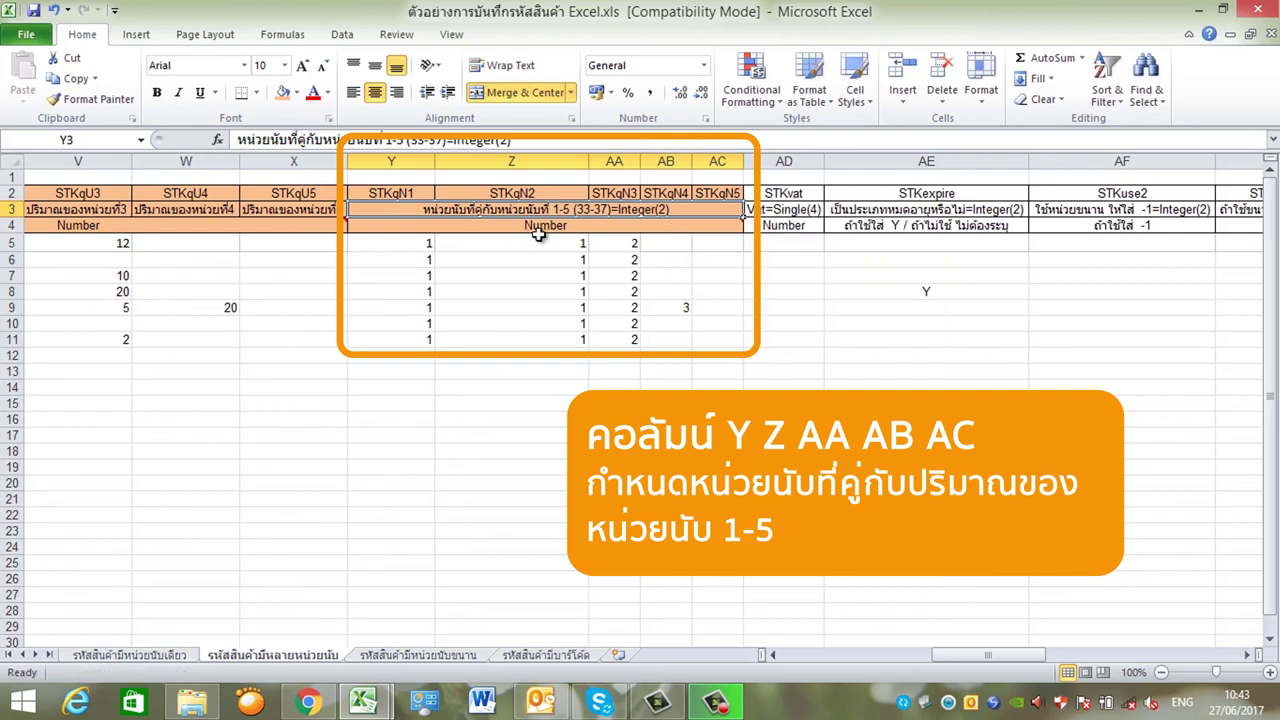
key("Down")
key("Down")
key("Down")
left_click_drag(974, 655, 1060, 660)
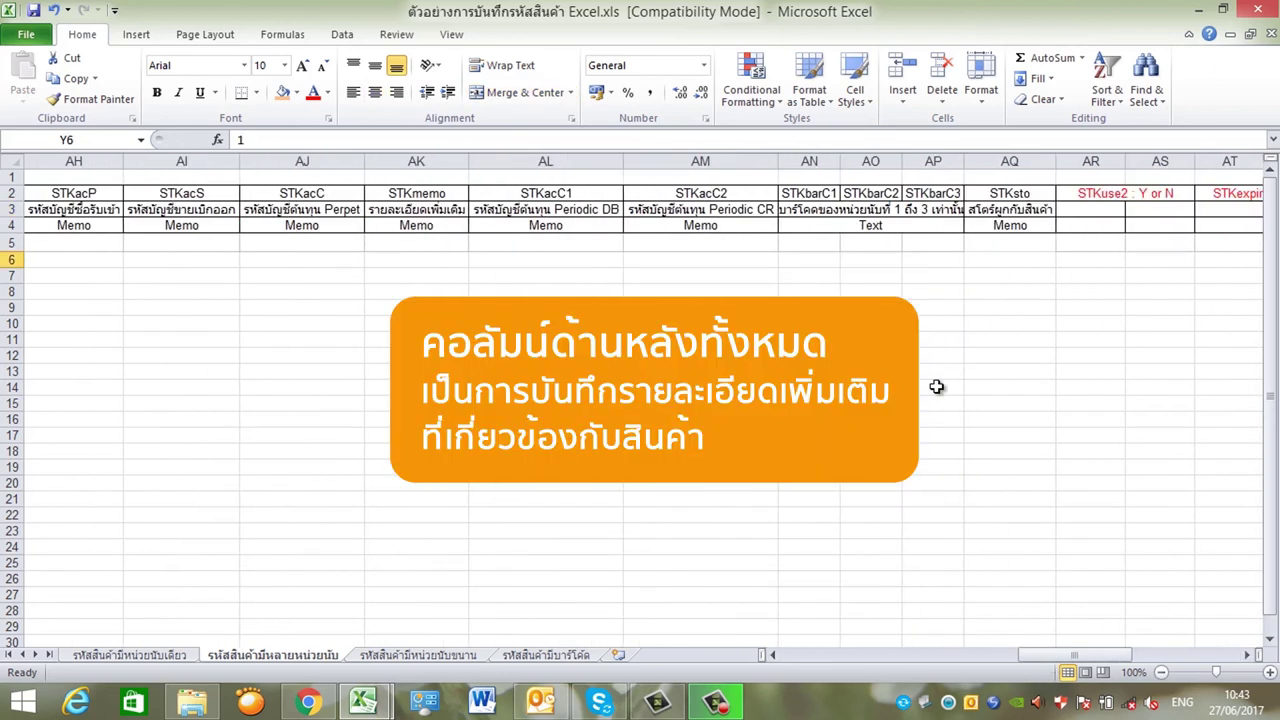